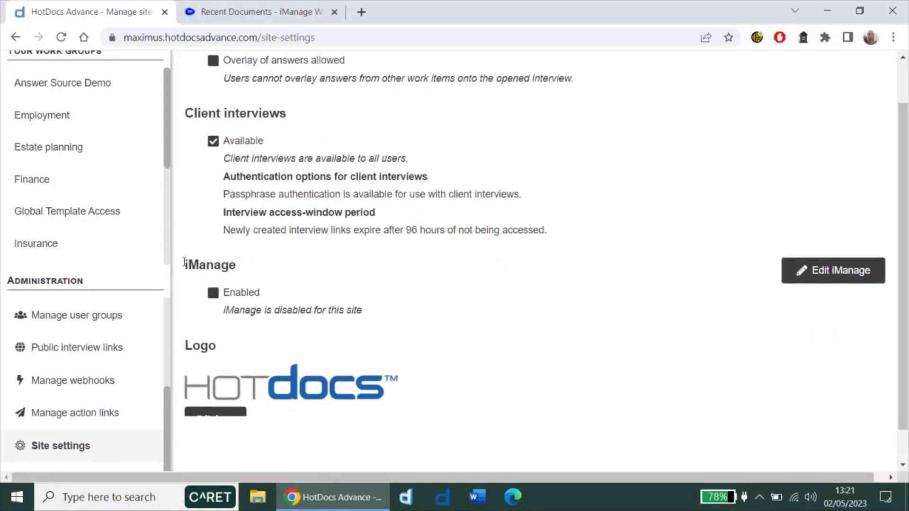
Open the iManage site settings for editing and read the linked guide on configuring the iManage tenancy
left_click(834, 275)
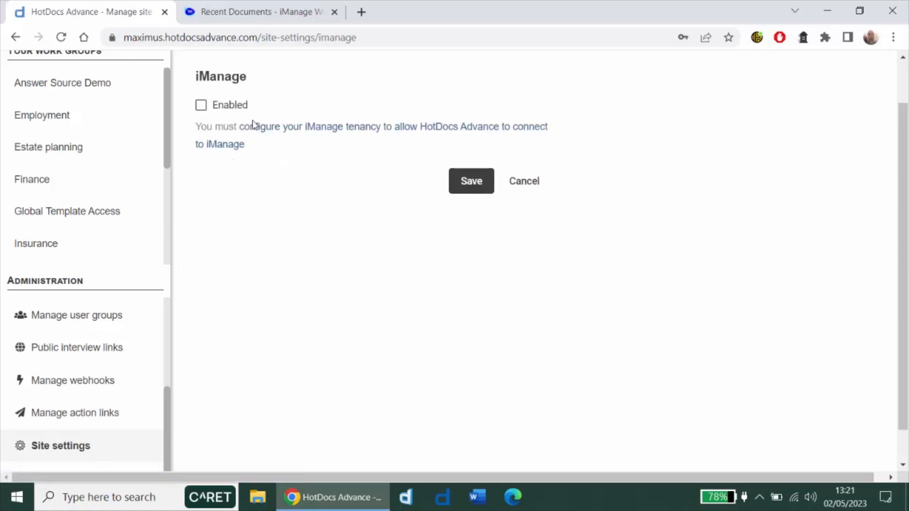
left_click(287, 133)
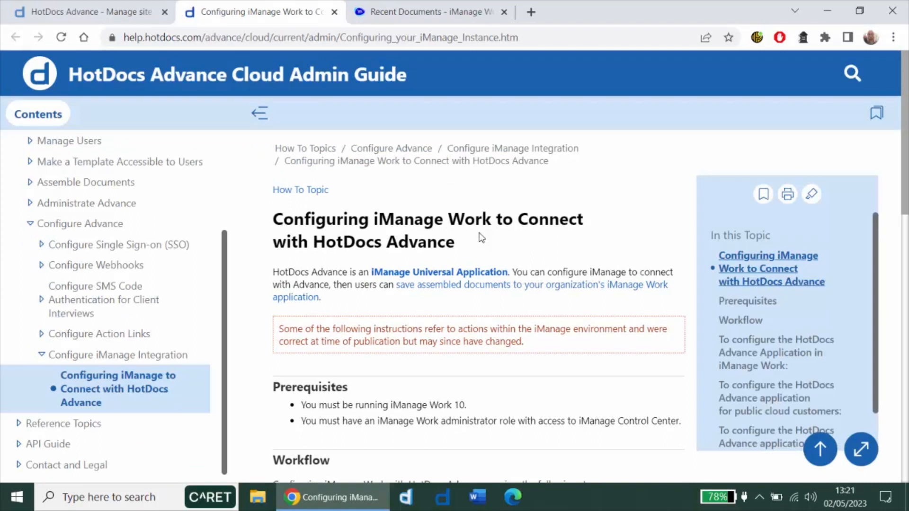
left_click_drag(905, 194, 905, 242)
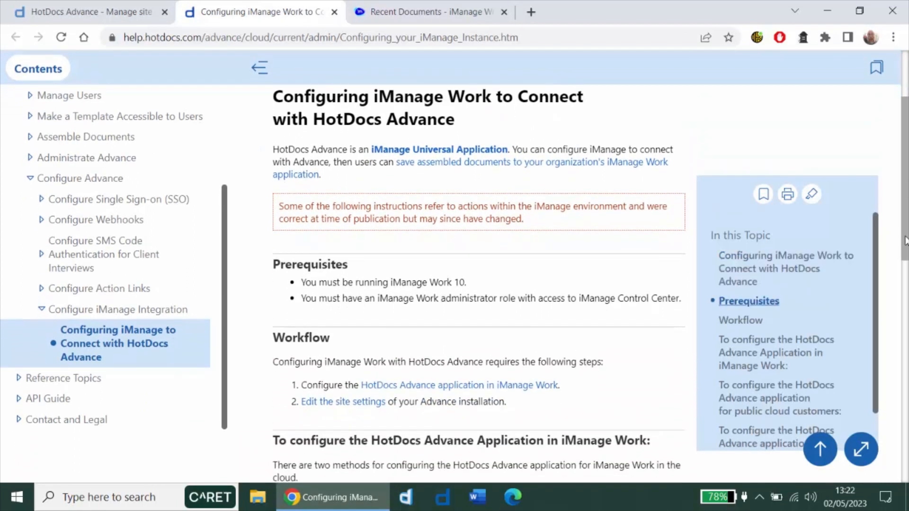
left_click_drag(907, 240, 906, 247)
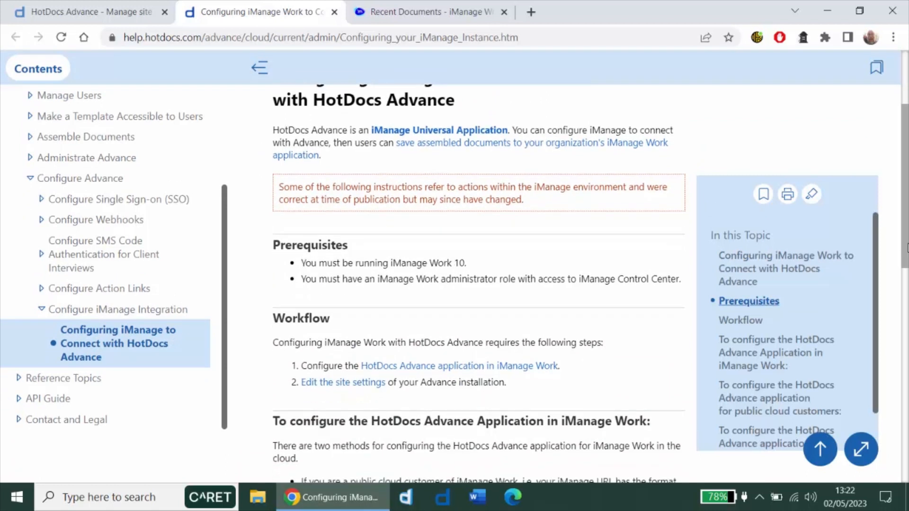
left_click_drag(907, 247, 907, 199)
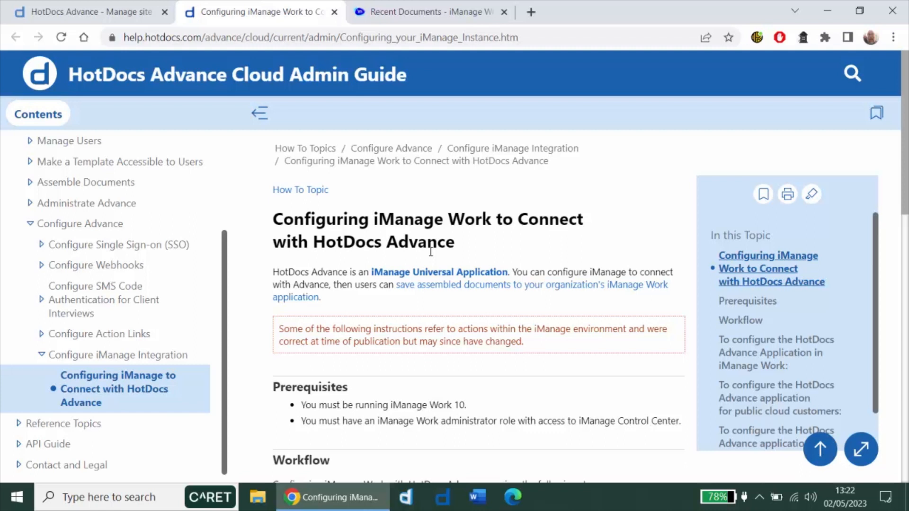
Close the guide, enable iManage for the site with the Public iManage Cloud option, and save the setting
left_click(335, 12)
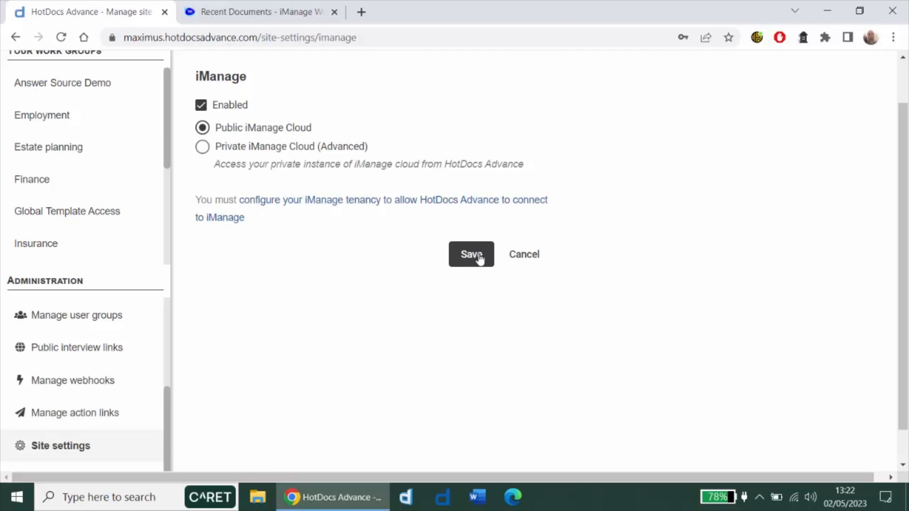
left_click(480, 259)
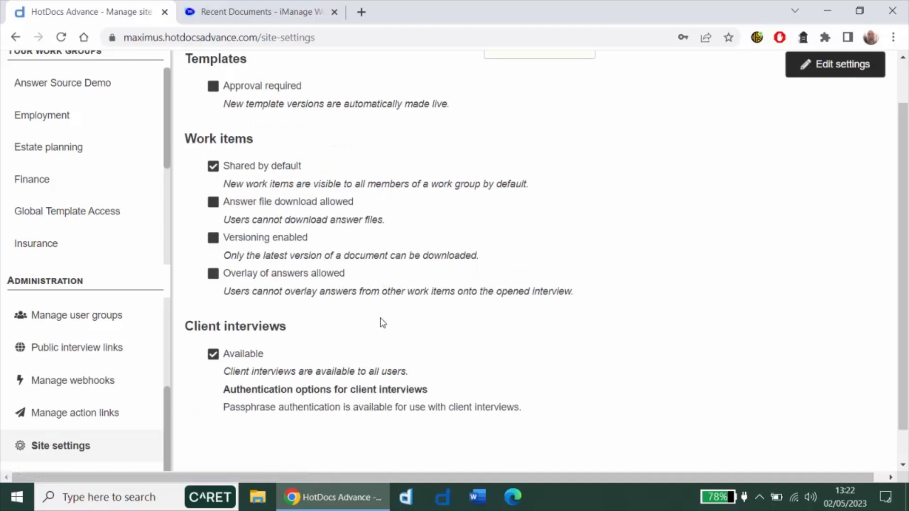
Open the most recently updated 2023 will work item in the Estate planning work group and start saving its documents to iManage
left_click(79, 150)
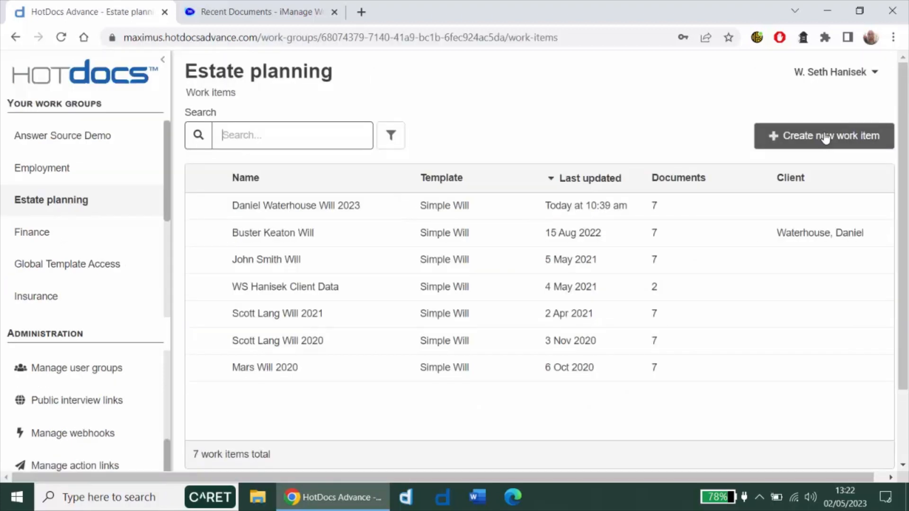
left_click(319, 211)
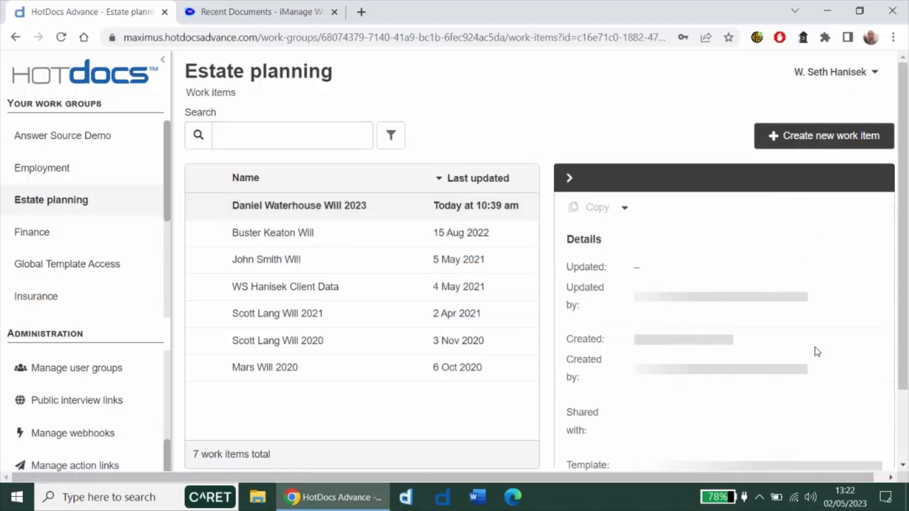
left_click_drag(901, 242, 901, 328)
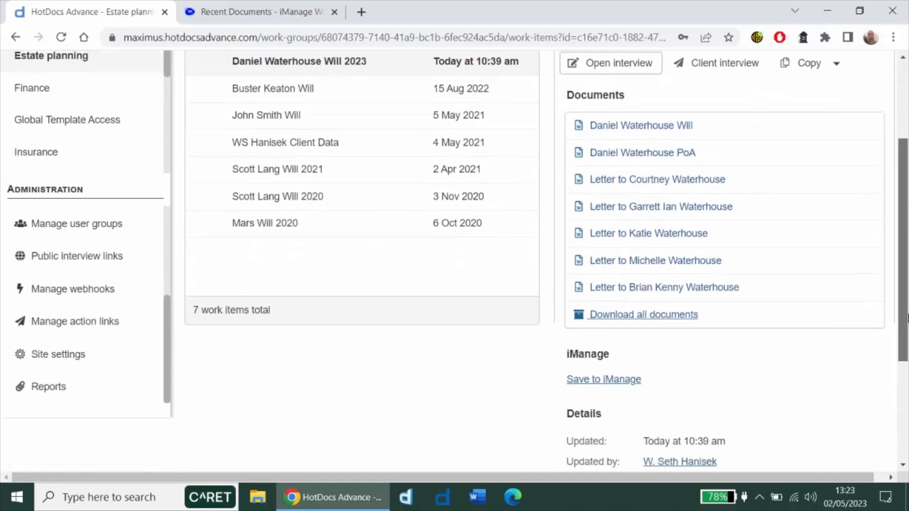
left_click(611, 382)
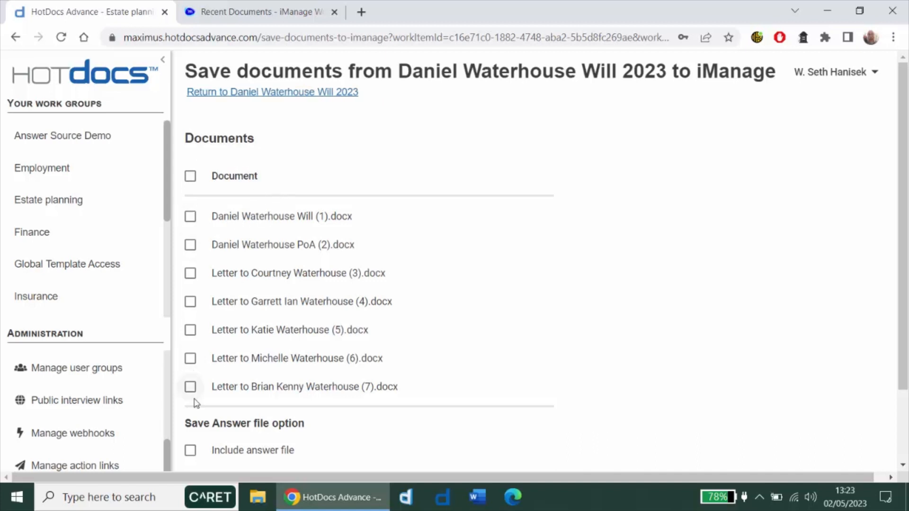
Select all of the work item's documents and include the answer file in the save
left_click(190, 177)
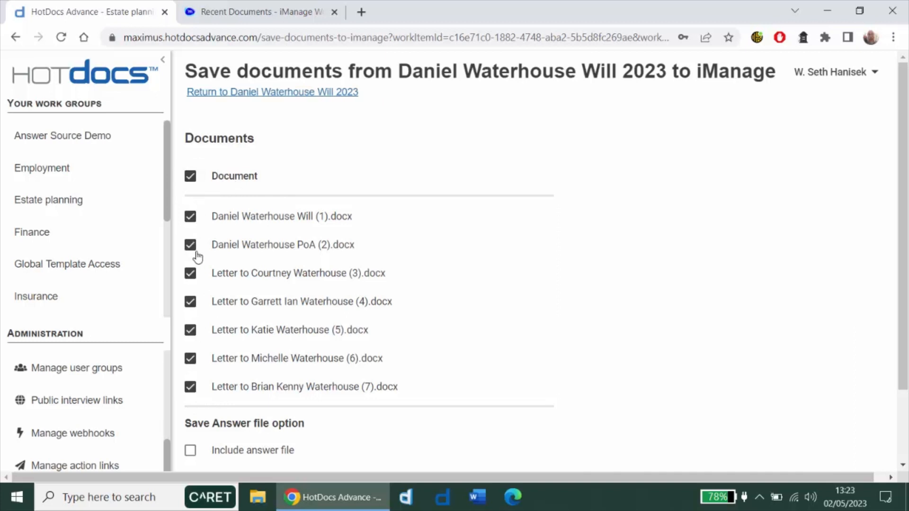
scroll(265, 257, "down", 2)
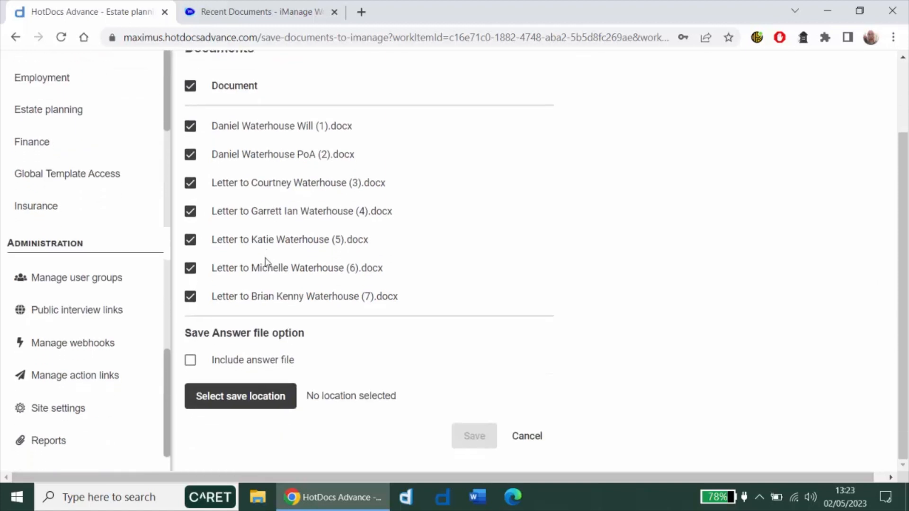
left_click(191, 362)
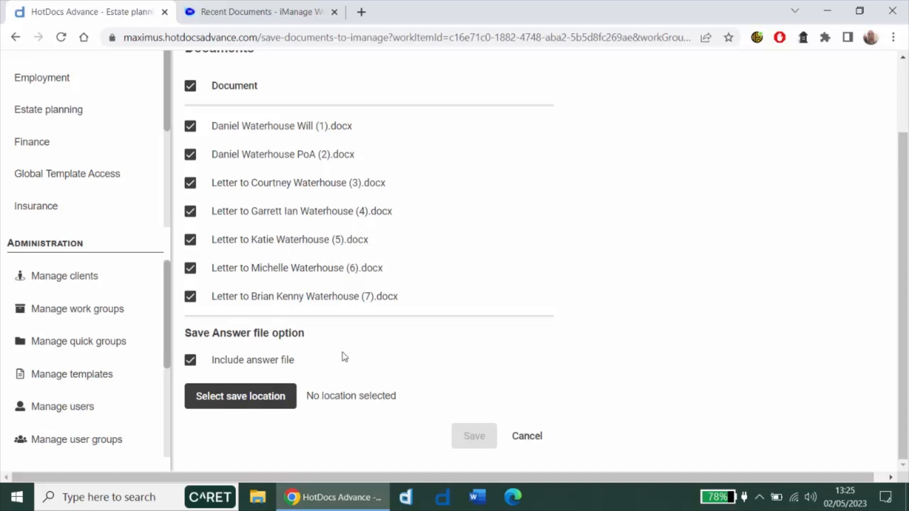
Choose the Will 2023 folder in the estate planning matter under My Matters as the save location and save the documents
left_click(242, 397)
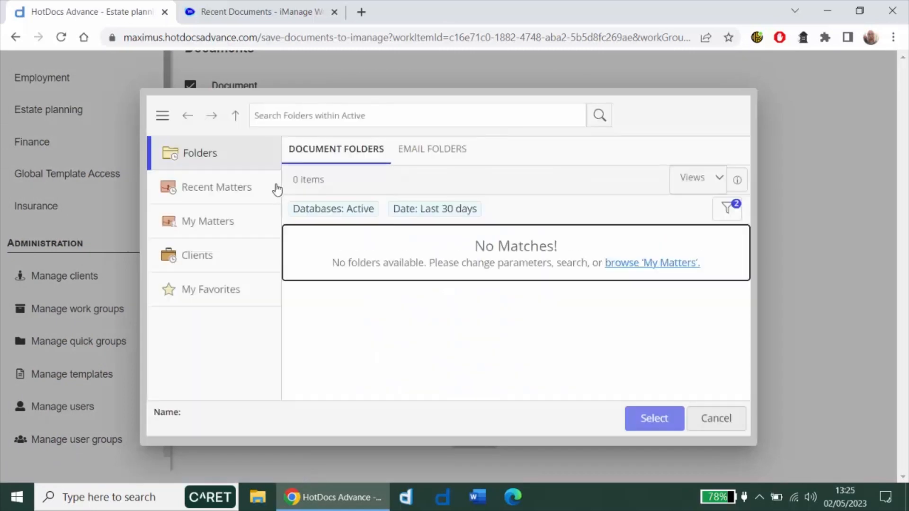
left_click(206, 228)
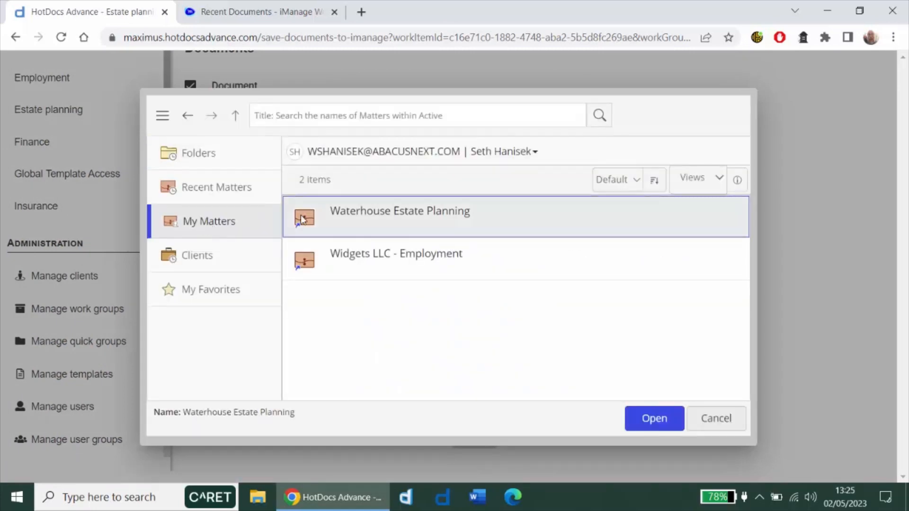
left_click(368, 216)
left_click(363, 242)
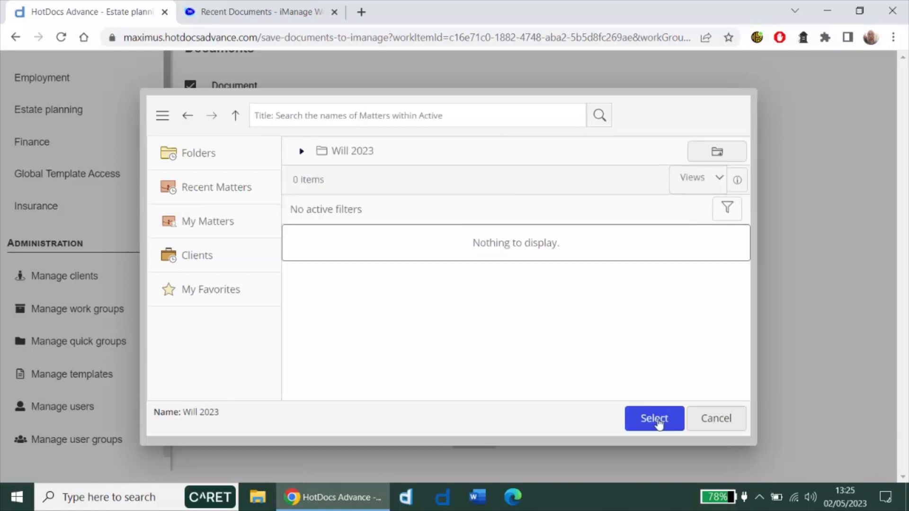
left_click(654, 419)
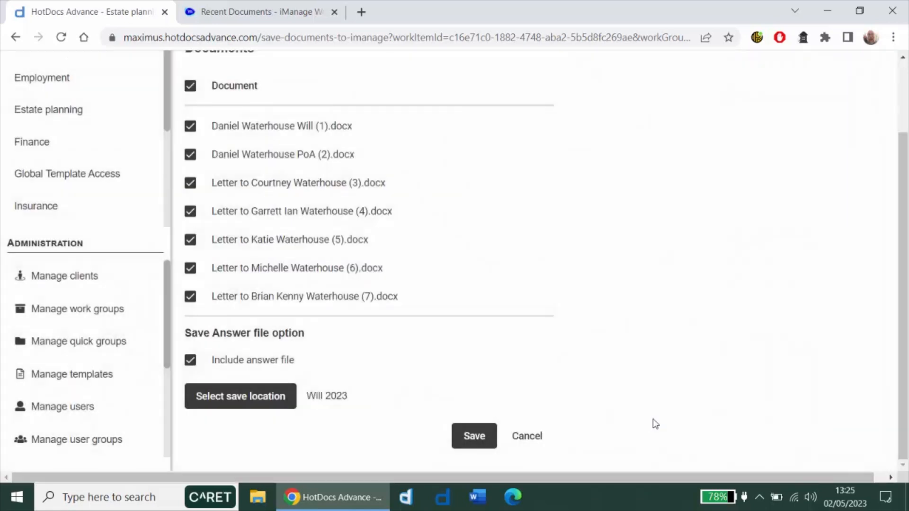
left_click(475, 436)
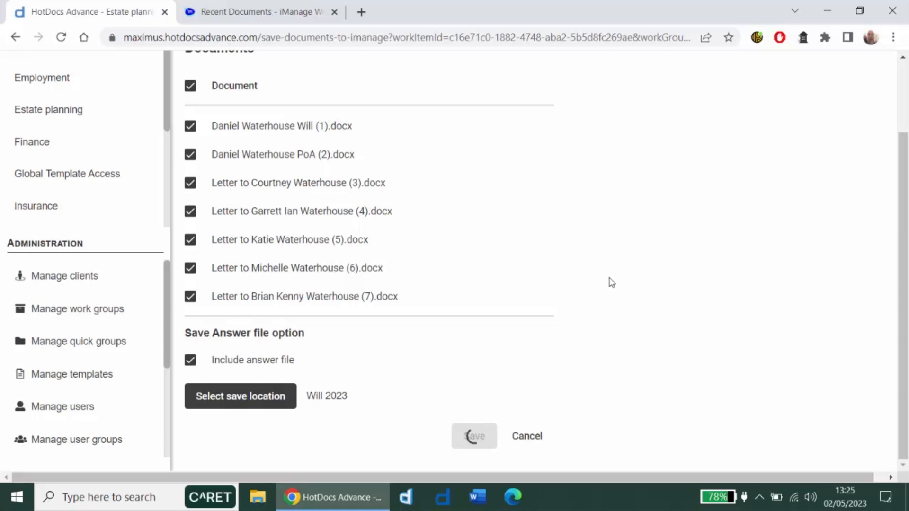
Switch to iManage Work and check the recent documents list for the saved letters and answer file
left_click(261, 14)
left_click(124, 98)
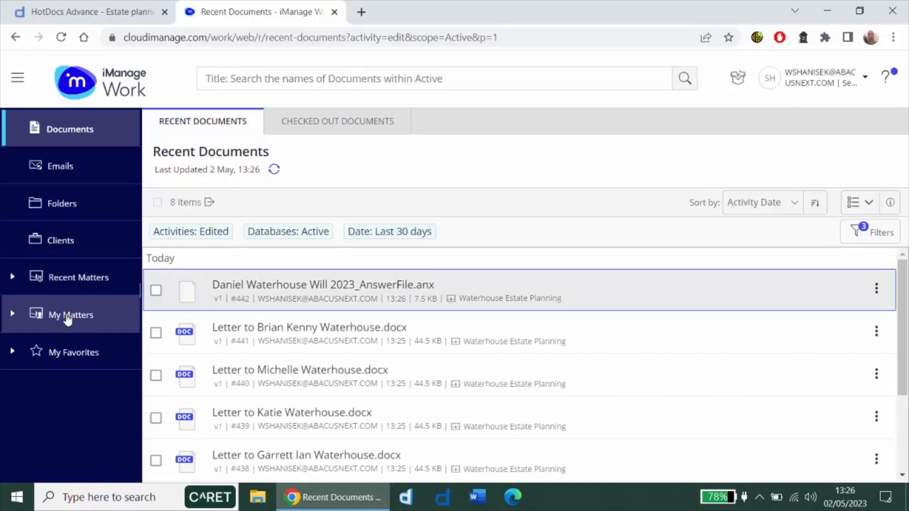
scroll(327, 303, "down", 3)
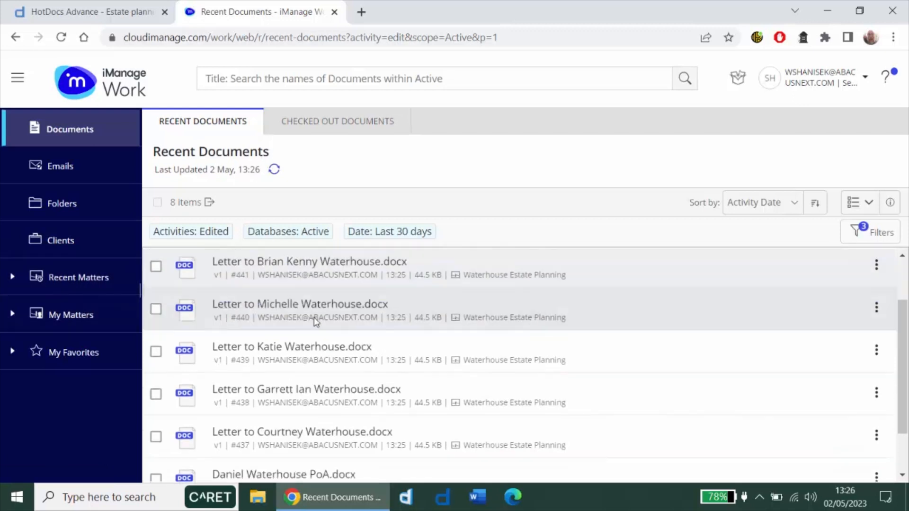
scroll(317, 417, "up", 3)
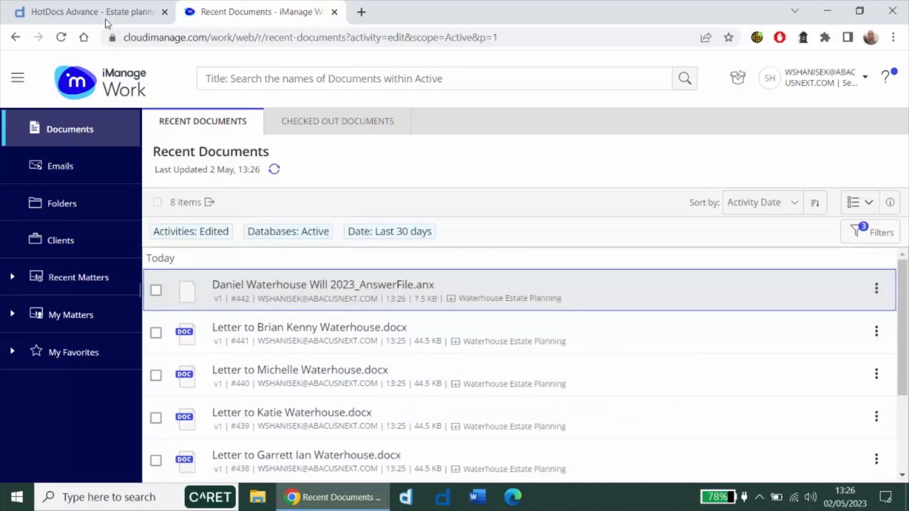
Switch back to HotDocs Advance and start a new Estate planning work item named with the client's surname plus "NEW will 2023", using the Simple Will template
left_click(105, 19)
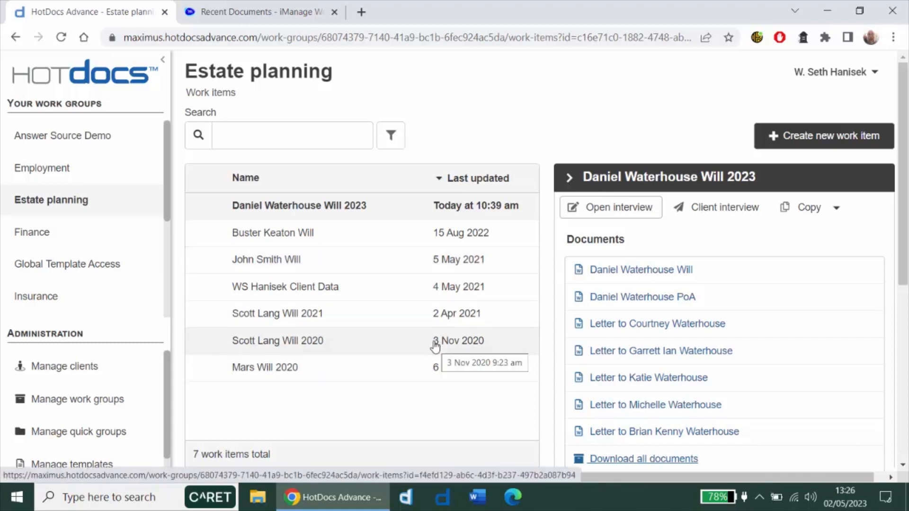
left_click(808, 133)
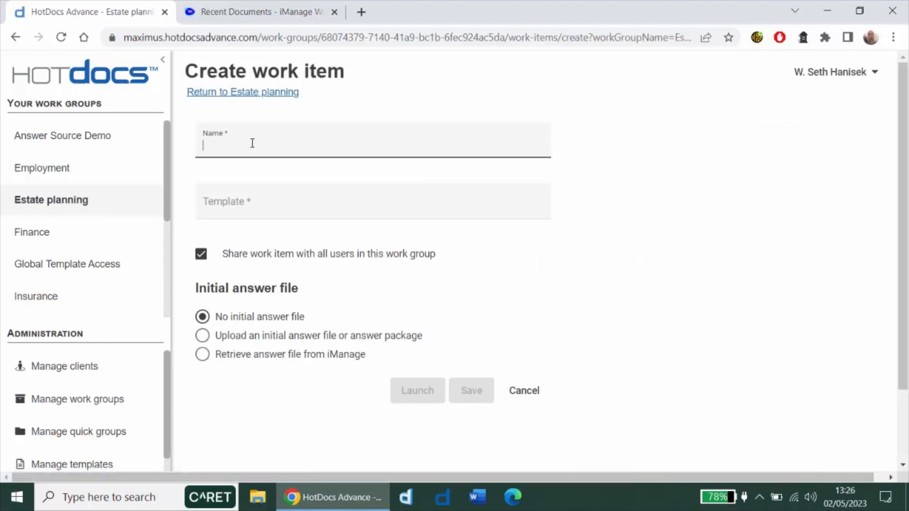
type("Waterhouse NEW will 2023")
left_click(298, 216)
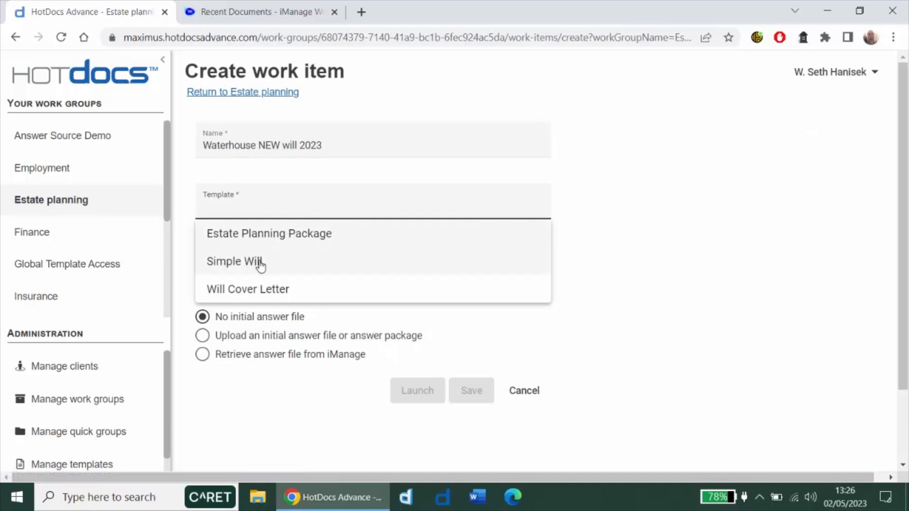
left_click(257, 263)
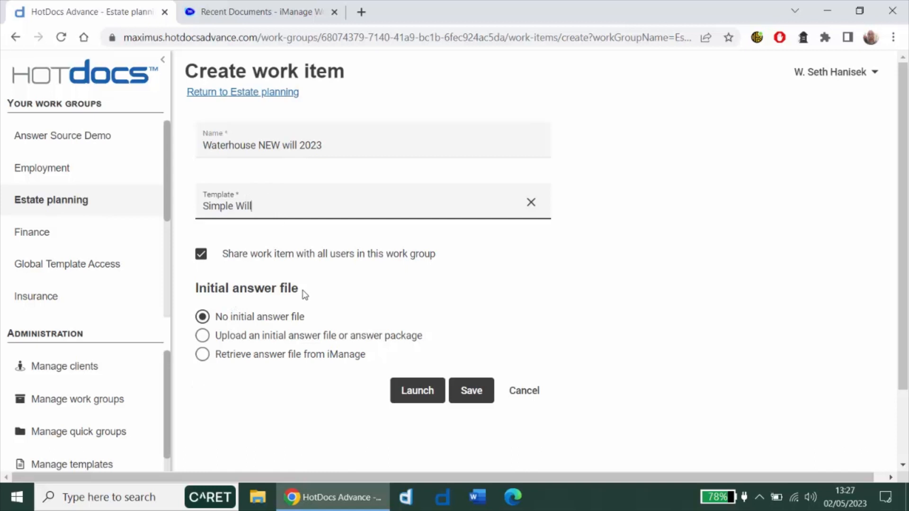
Set the initial answer file to be retrieved from iManage and select the 2023 will's .anx answer file
left_click(203, 360)
left_click(255, 392)
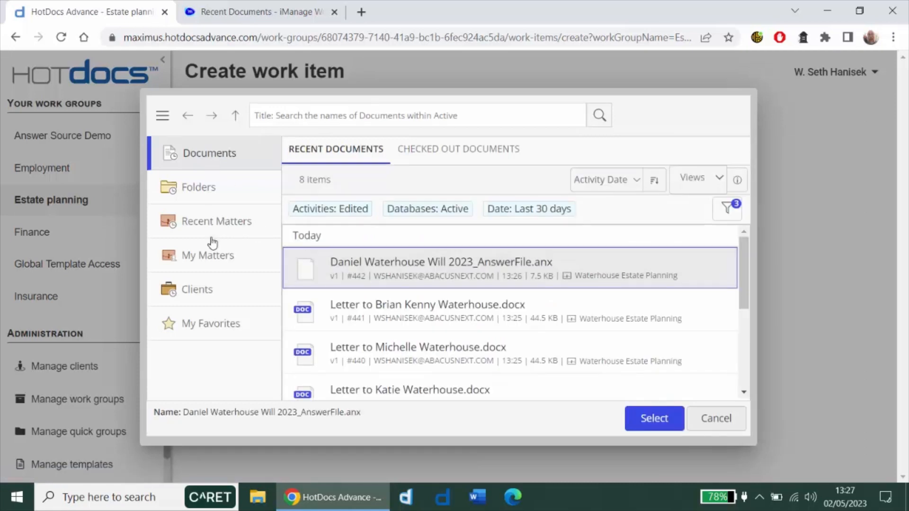
left_click(429, 269)
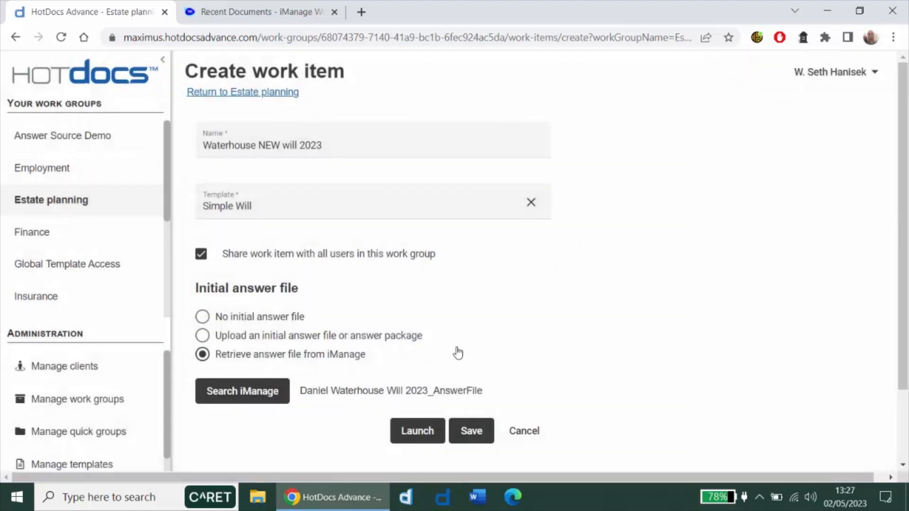
Launch the new work item's interview, finish it with the retrieved answers, and look over the assembled documents
left_click(417, 432)
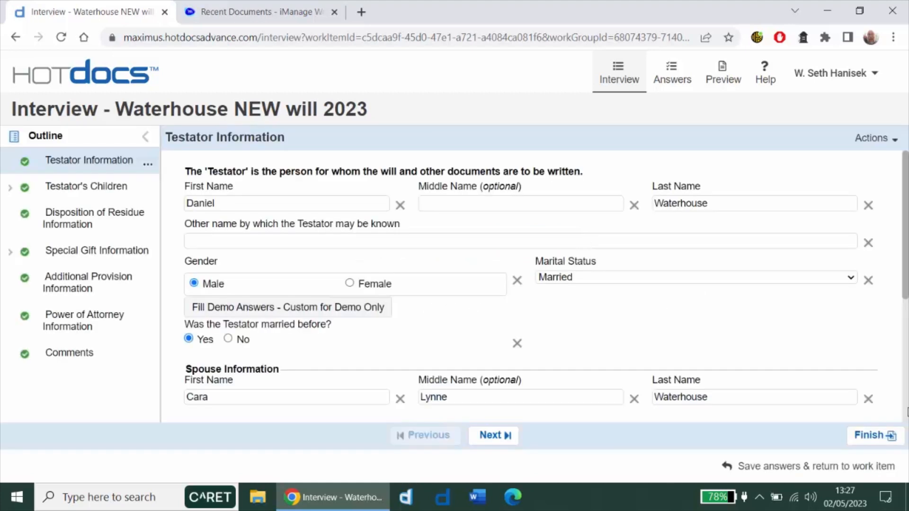
left_click(877, 435)
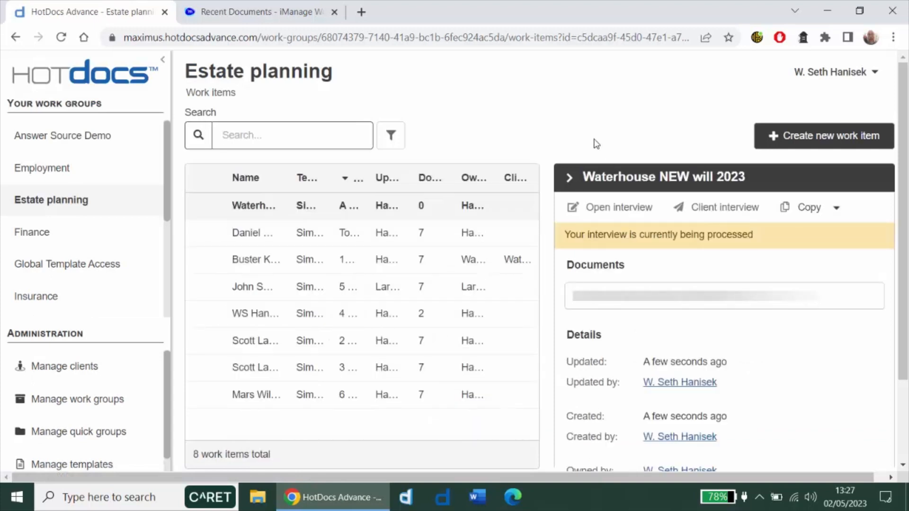
scroll(808, 264, "down", 5)
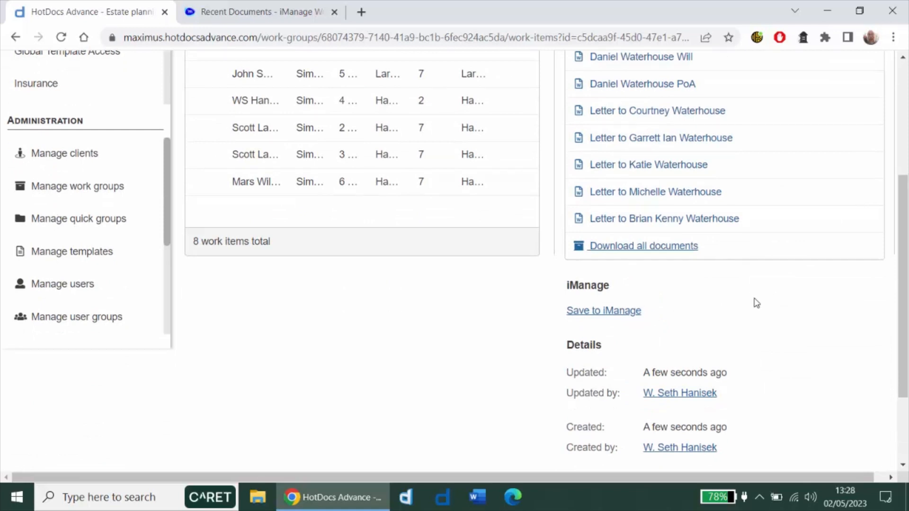
scroll(755, 302, "up", 3)
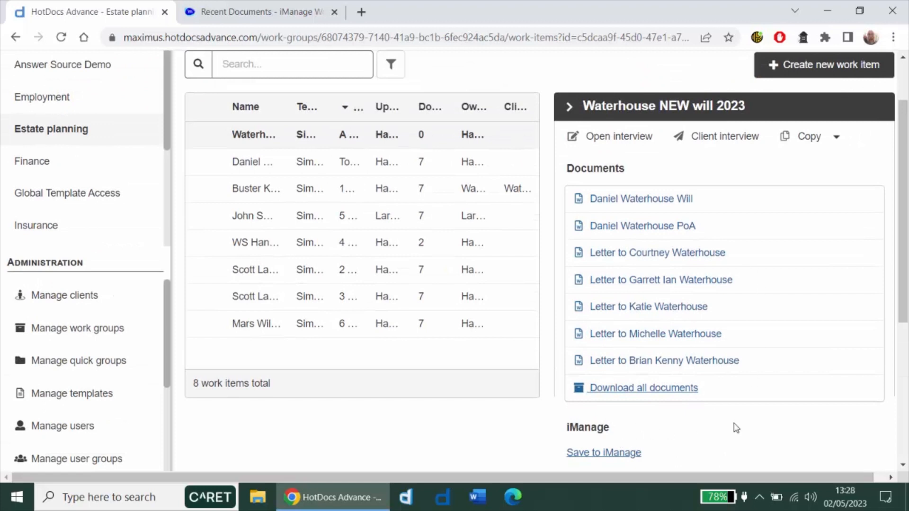
scroll(737, 428, "up", 2)
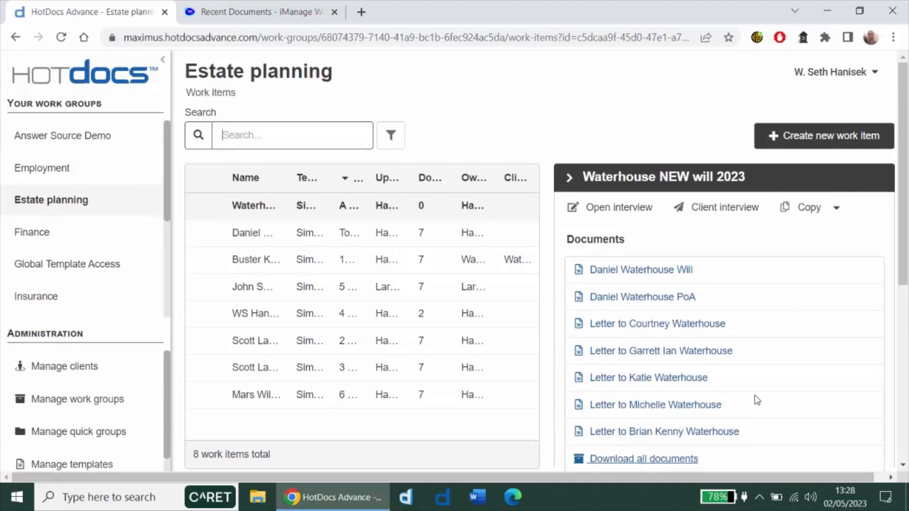